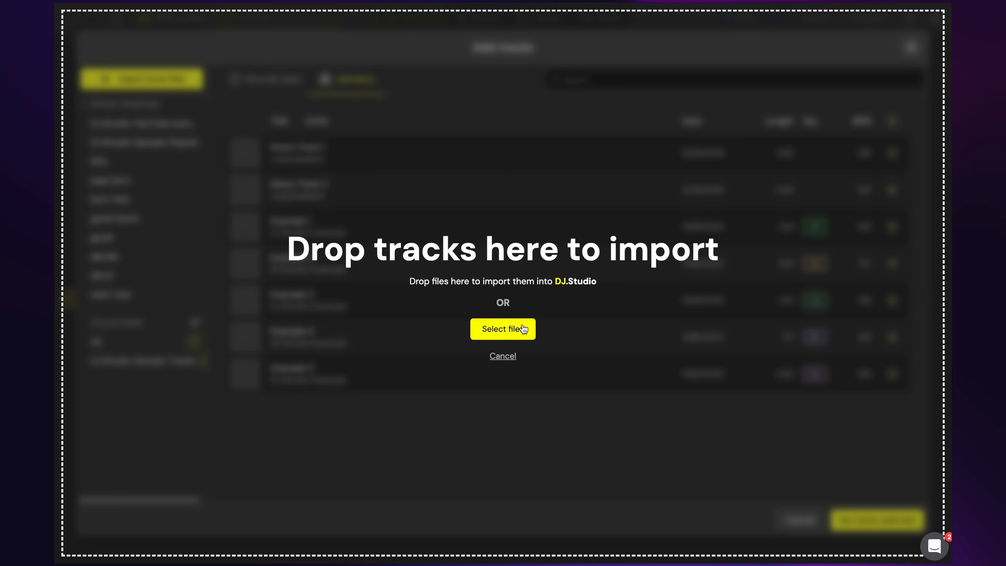
Step: Import the ten DJ.Studio example MP3 tracks from the Sample Music folder into the untitled mix
left_click(523, 329)
left_click(500, 214)
left_click(507, 321, "shift")
left_click(706, 397)
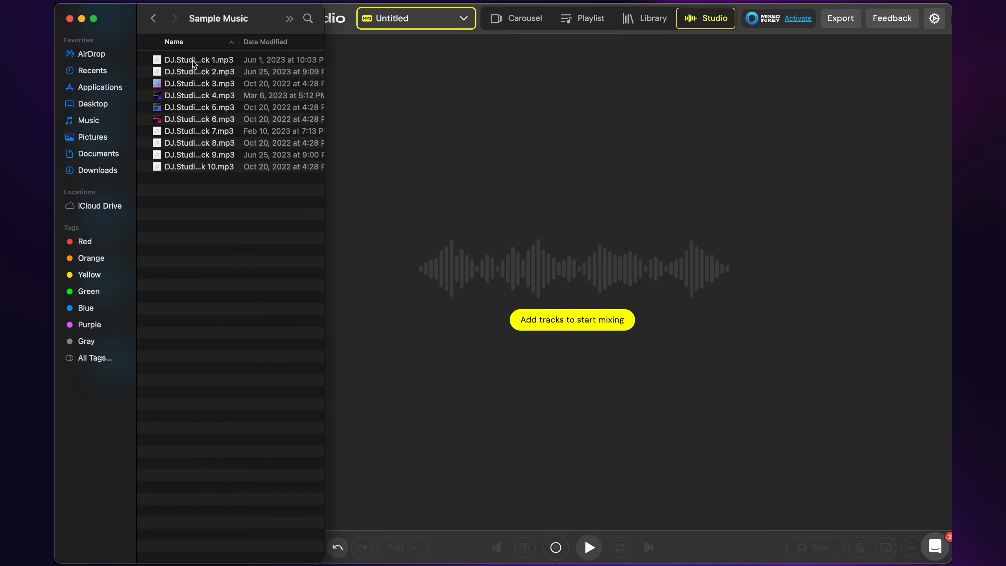
left_click_drag(175, 59, 561, 198)
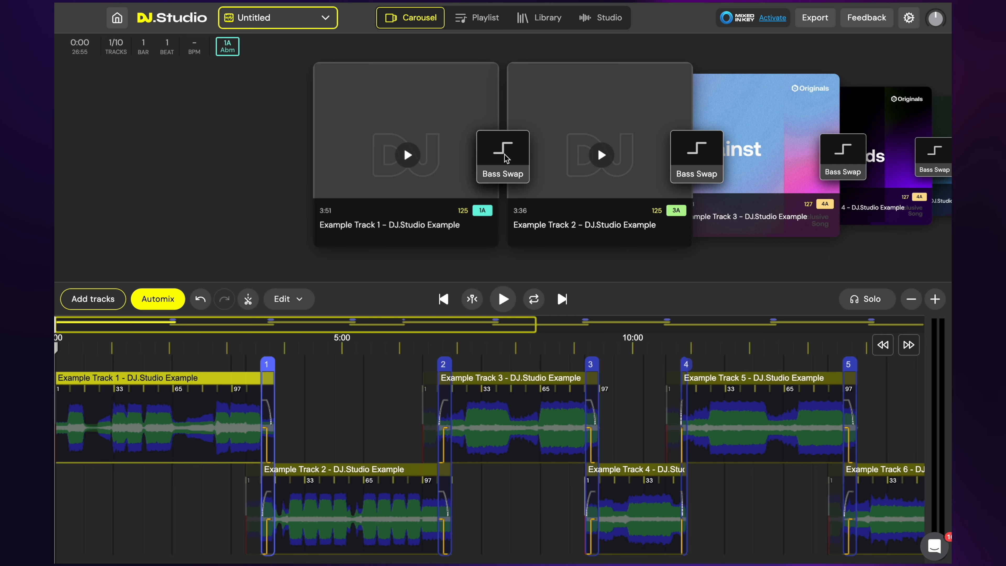
Step: Look through the mix's tracks in the carousel and timeline, and examine transition 2 between Example Track 2 and Example Track 3 up close
scroll(505, 156, "down", 10)
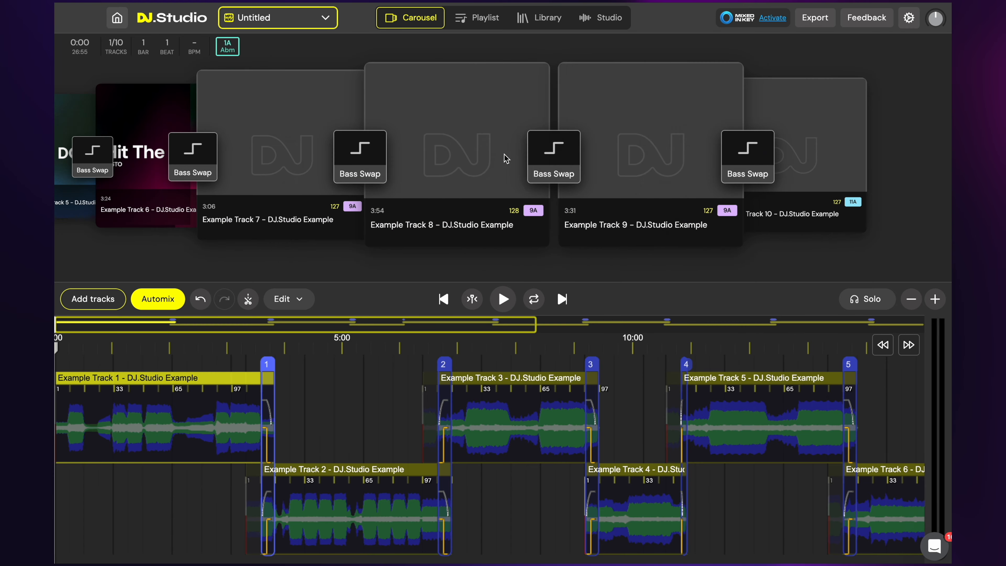
scroll(505, 157, "up", 10)
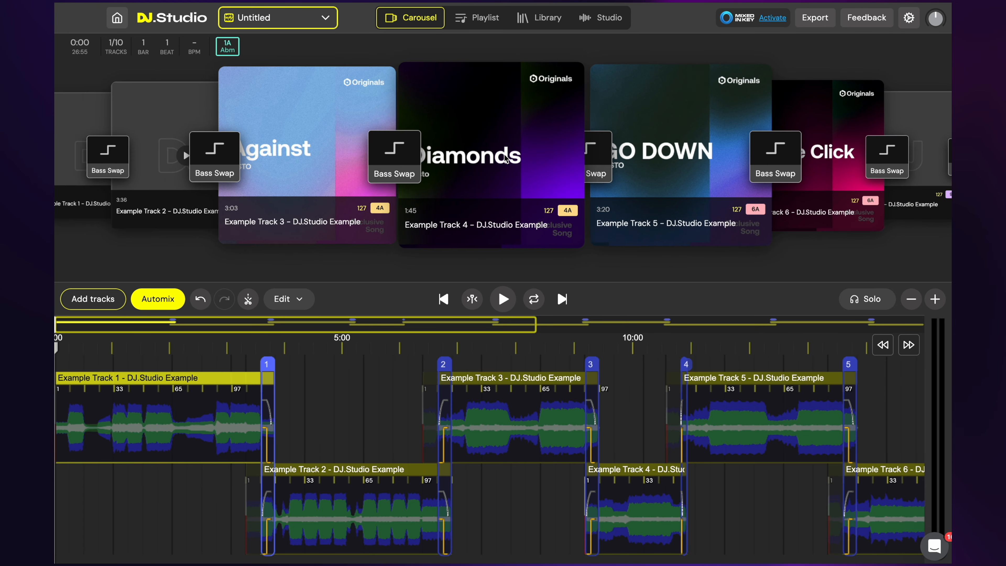
scroll(474, 443, "down", 10)
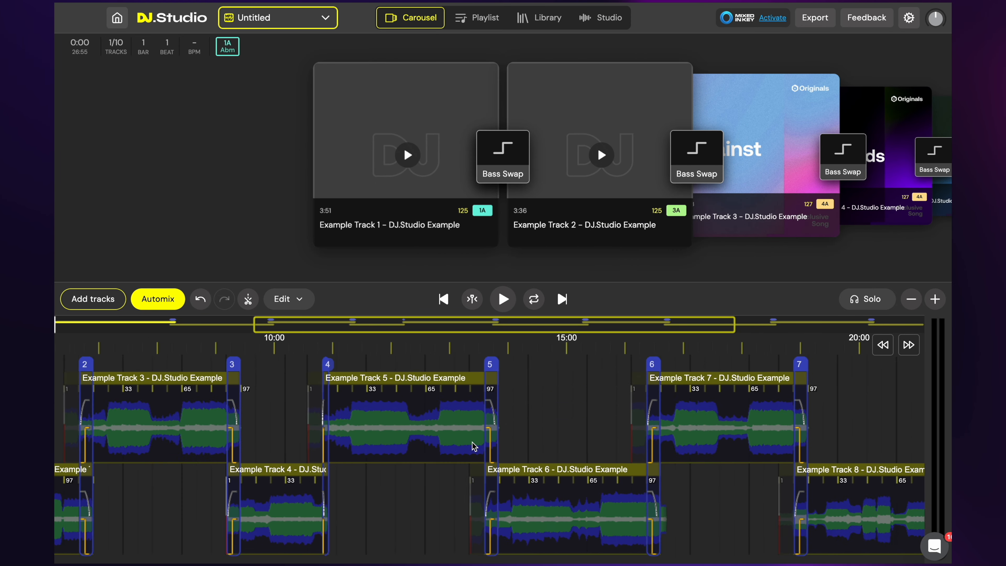
scroll(474, 446, "up", 10)
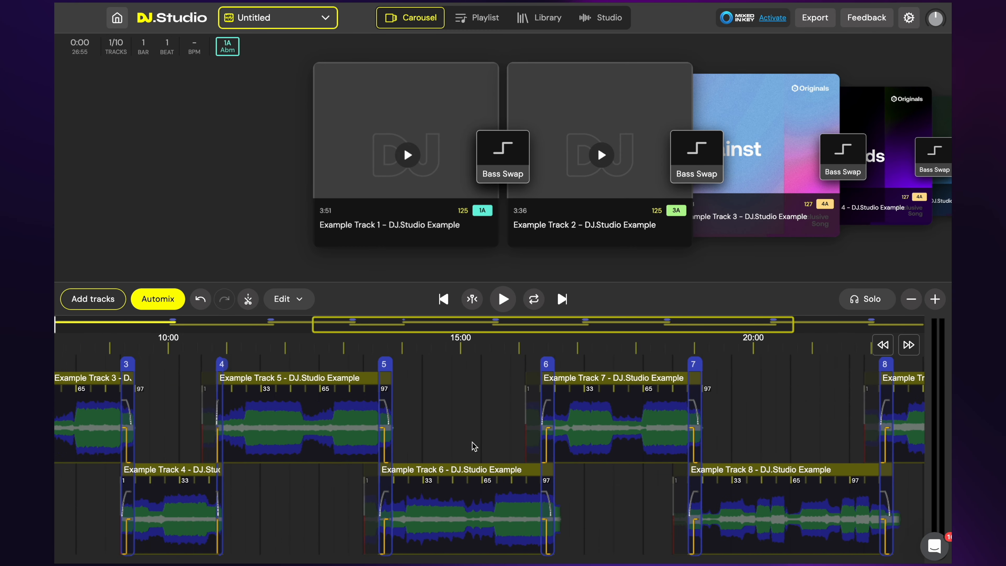
scroll(474, 446, "left", 1)
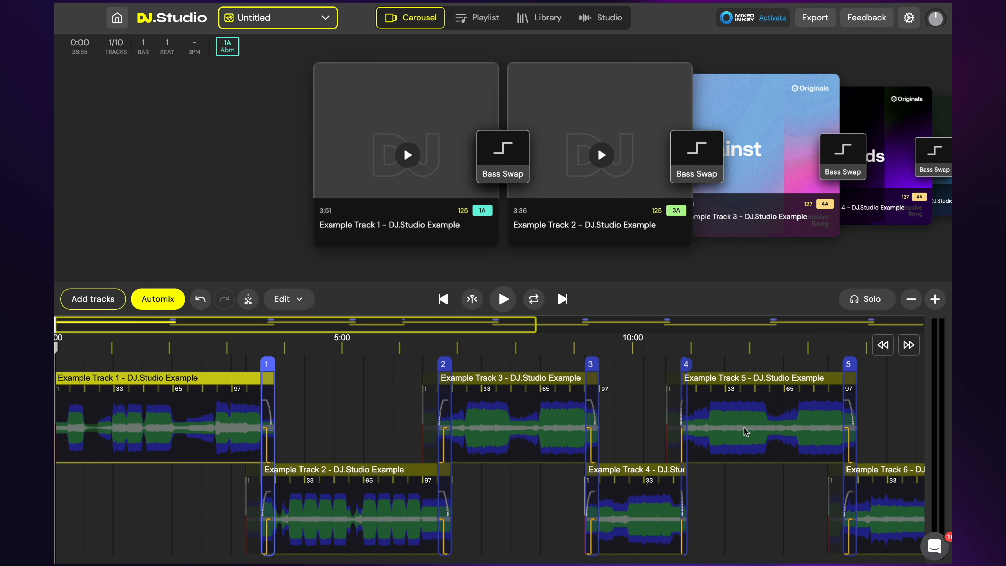
left_click(442, 439)
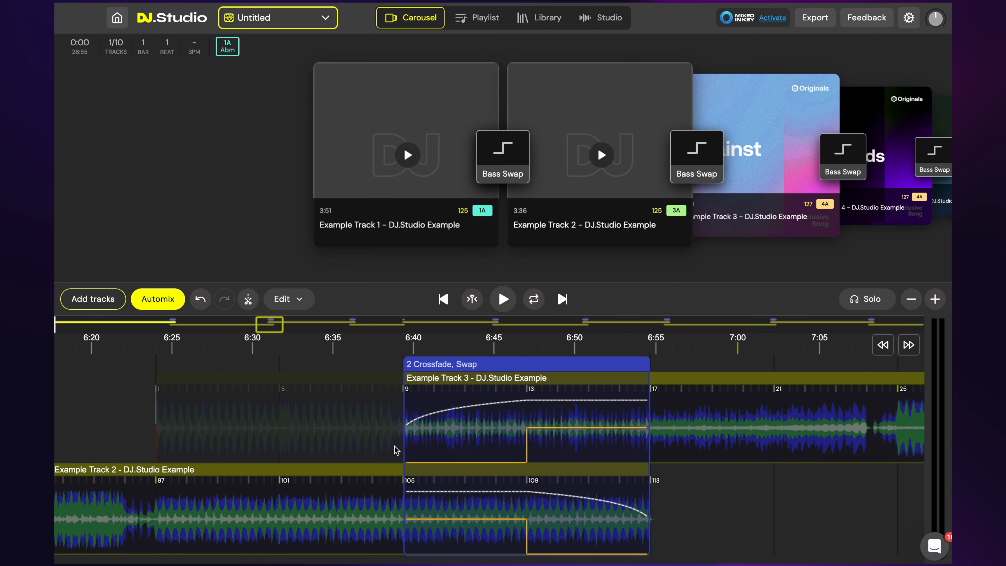
left_click(505, 451)
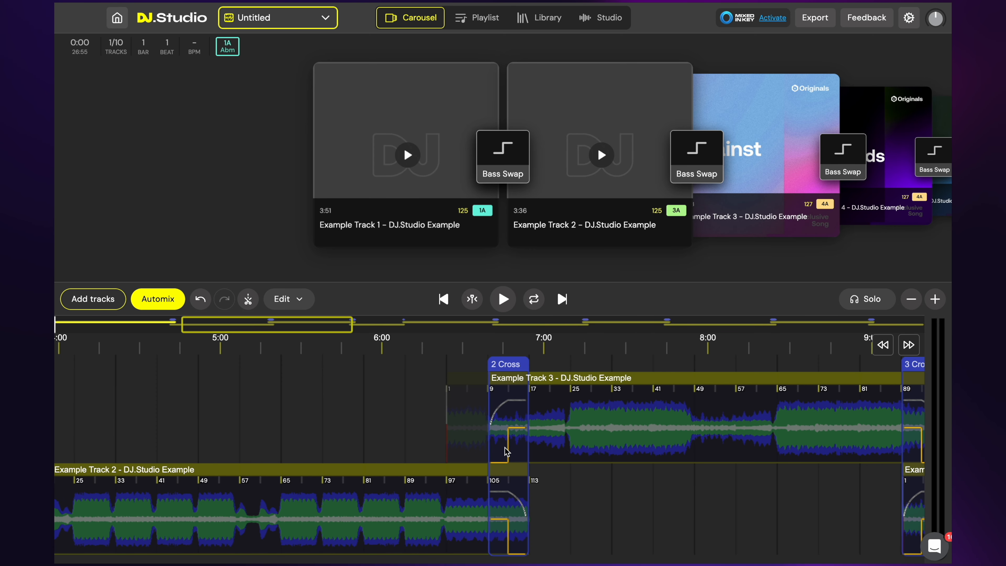
Step: In the Playlist view, run Automix to reorder the tracks for harmonic mixing and accept the result
left_click(477, 18)
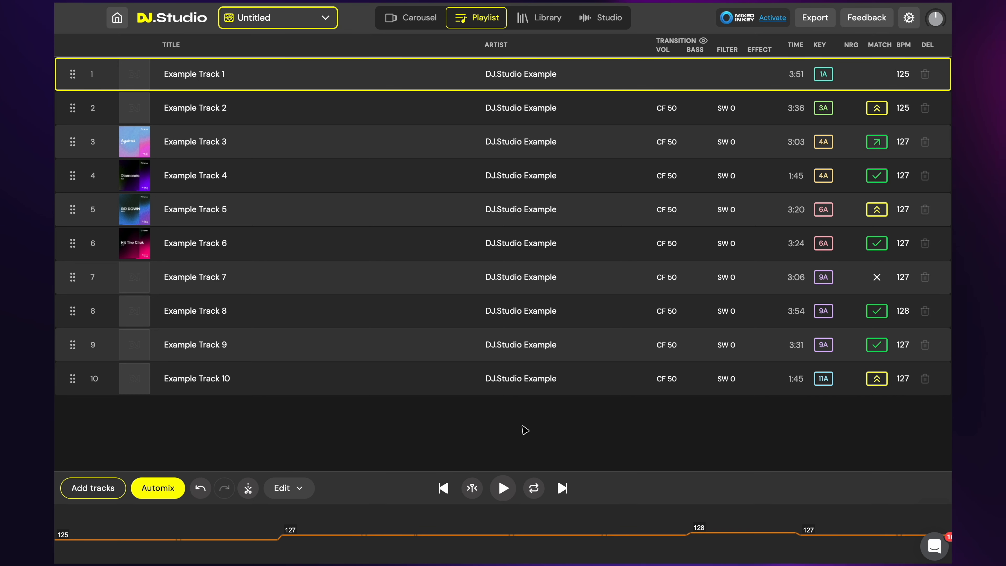
left_click(165, 490)
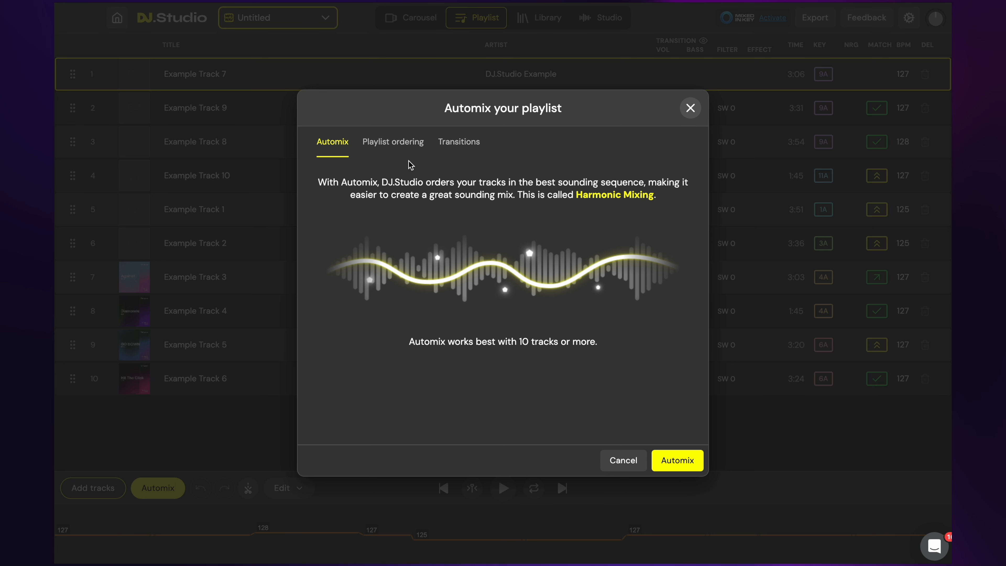
left_click(668, 464)
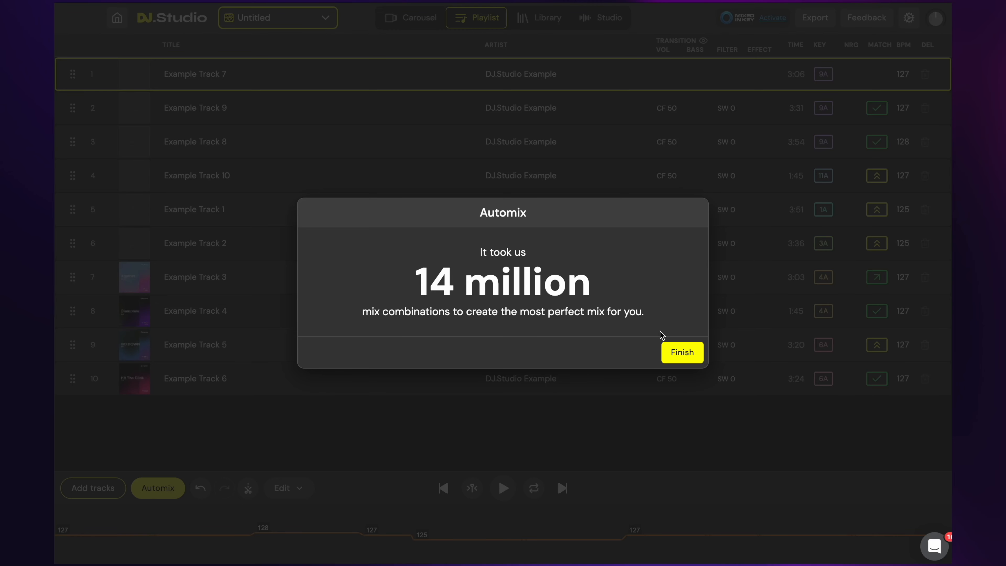
left_click(680, 352)
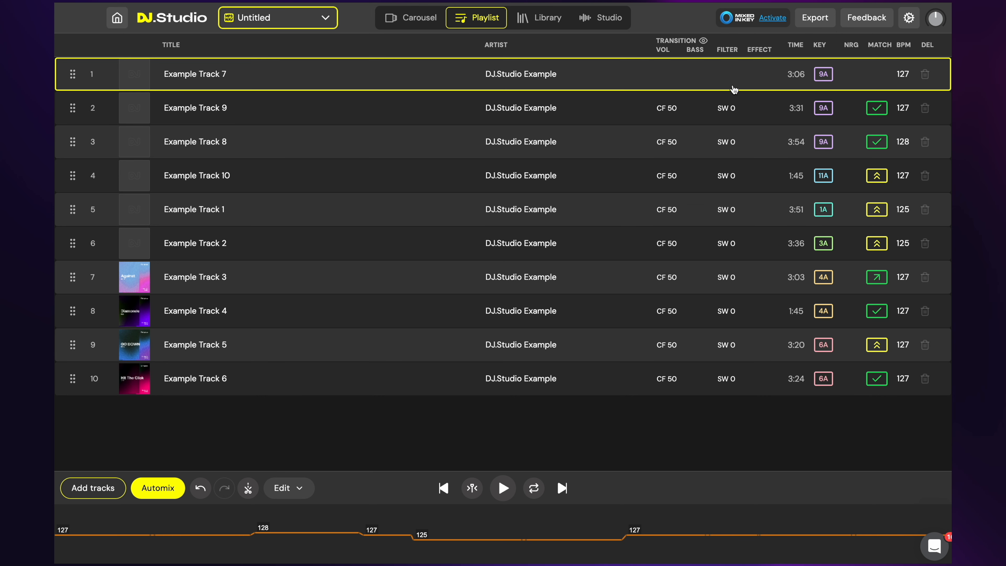
Step: Play through the transition from Example Track 7 to Example Track 8 in the Carousel view and pause after it
left_click(427, 25)
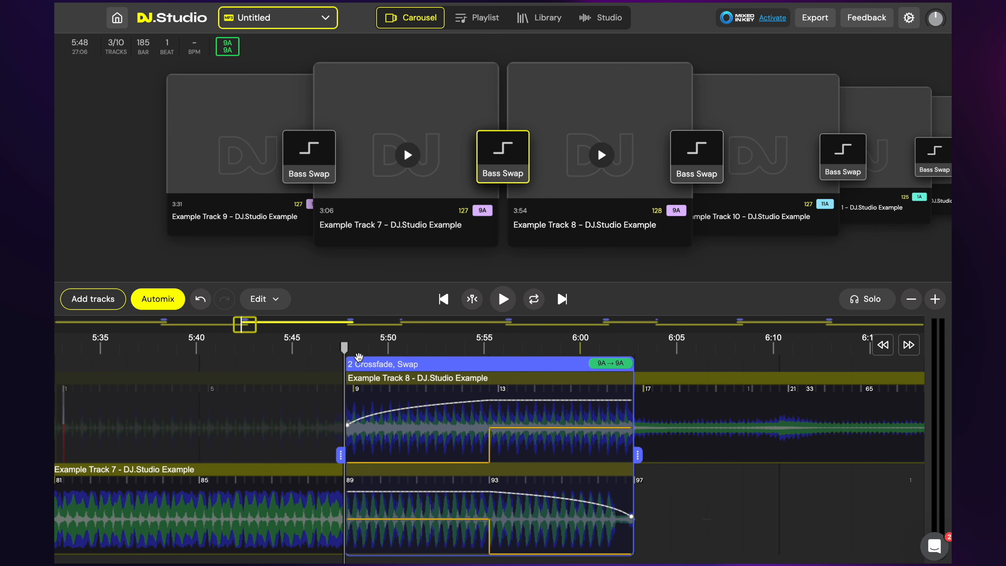
left_click(503, 301)
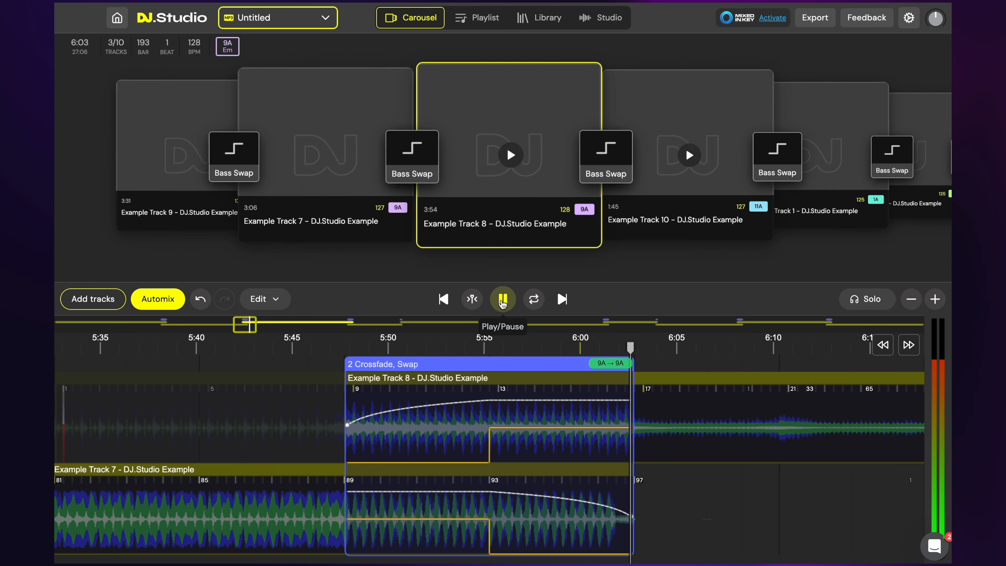
left_click(503, 303)
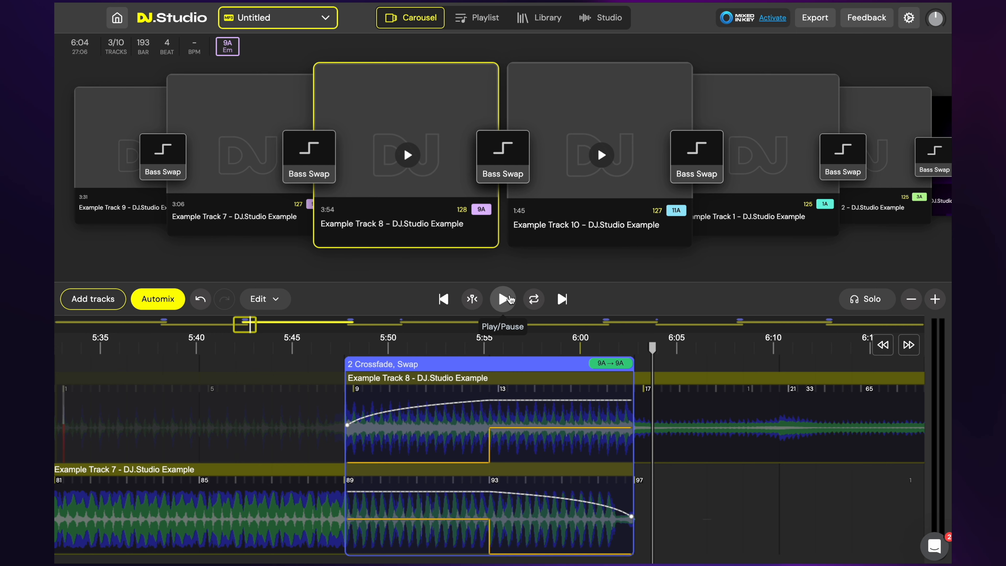
Step: Examine Example Track 8's track details and note in the Studio view
left_click(609, 19)
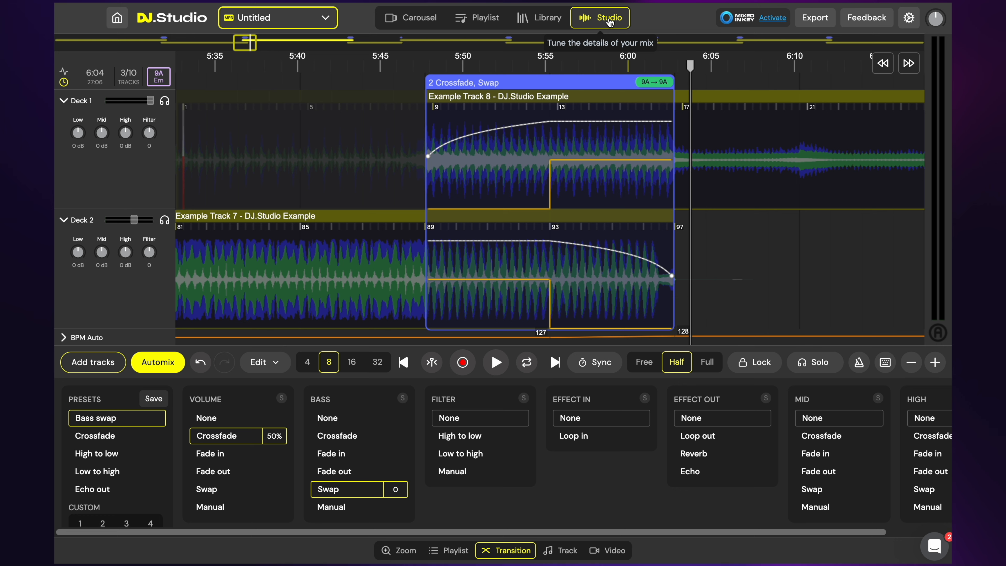
left_click(560, 550)
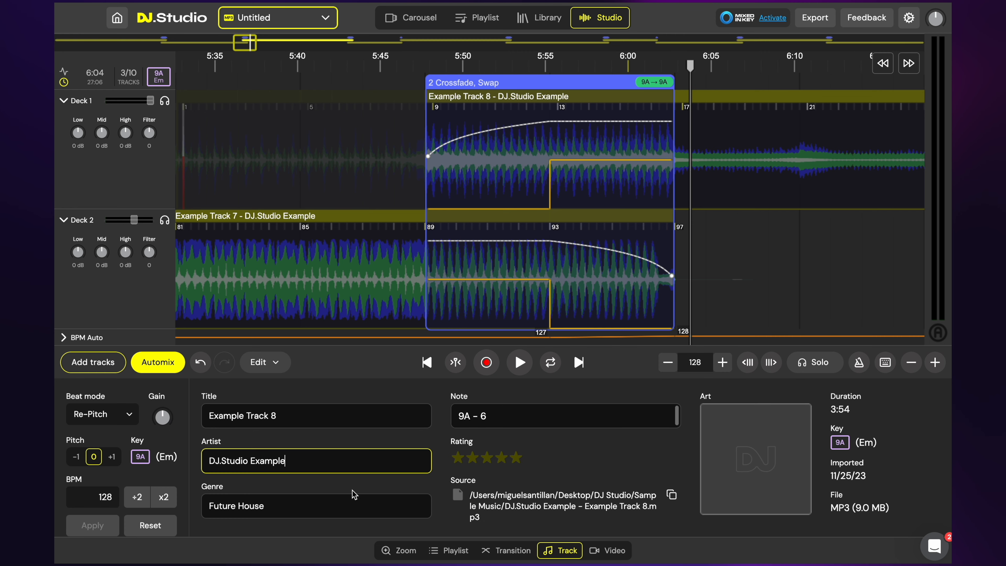
left_click(525, 421)
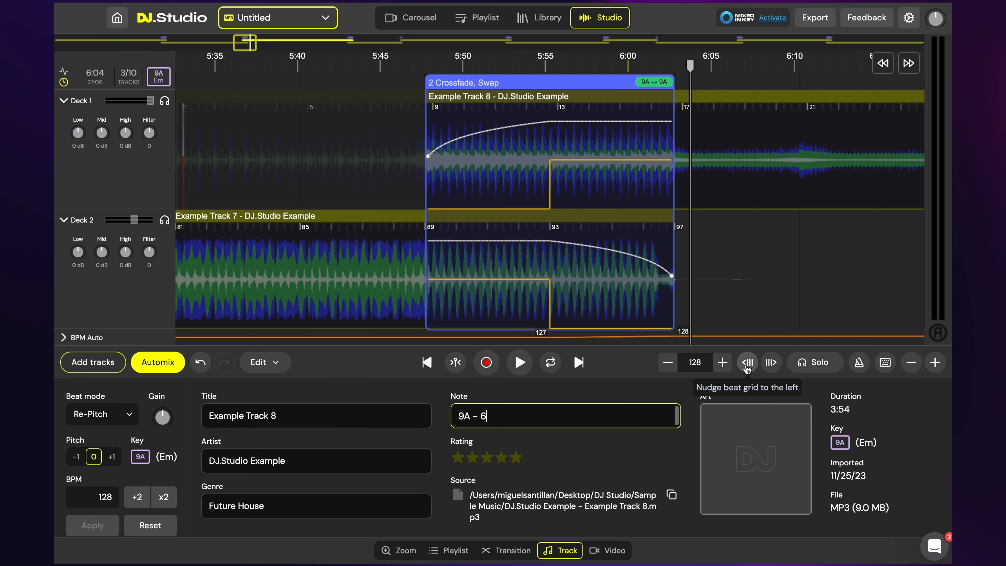
Step: Show the transition settings in the Studio view and play the Example Track 7 to Example Track 8 transition from just before its start
left_click(514, 552)
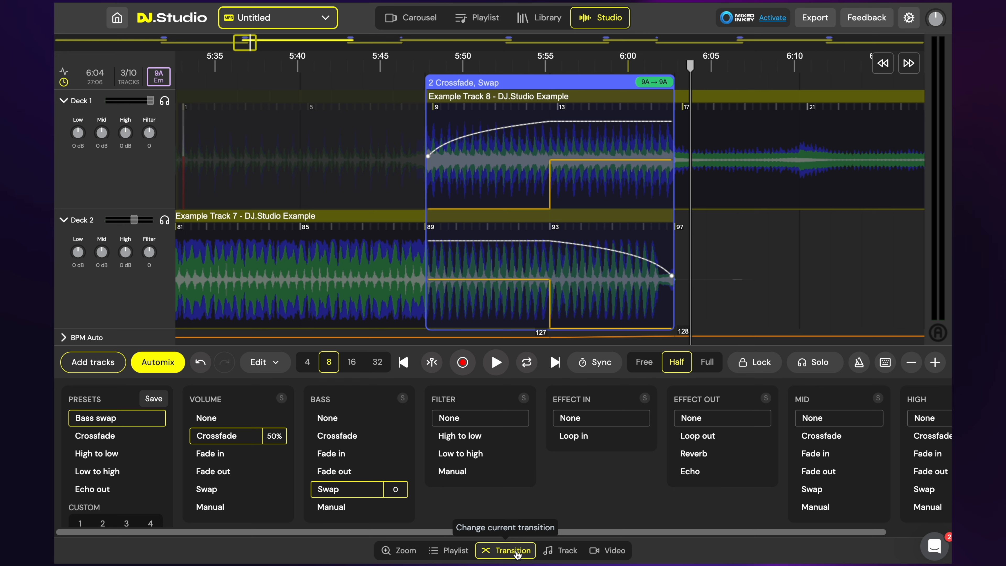
left_click(410, 69)
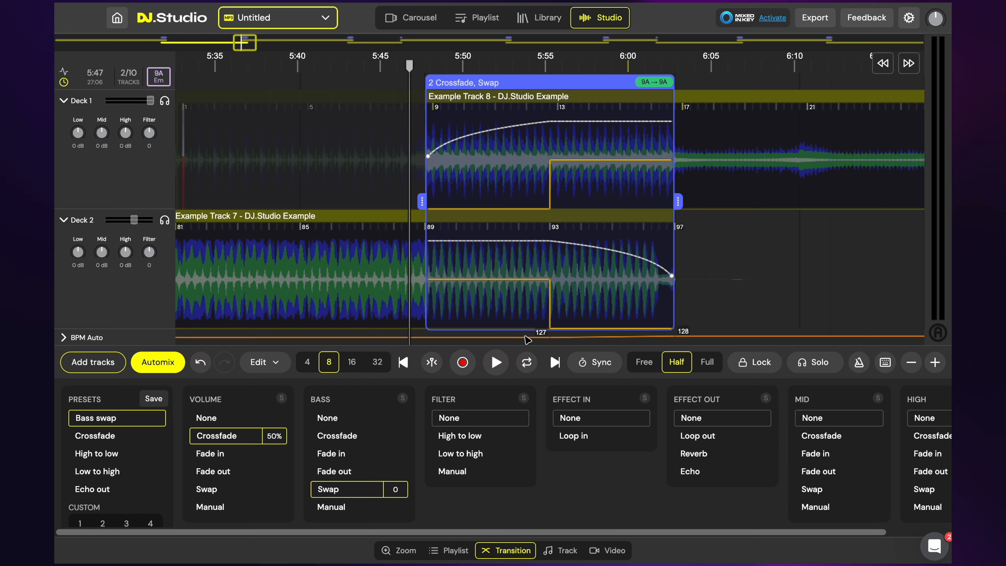
left_click(498, 364)
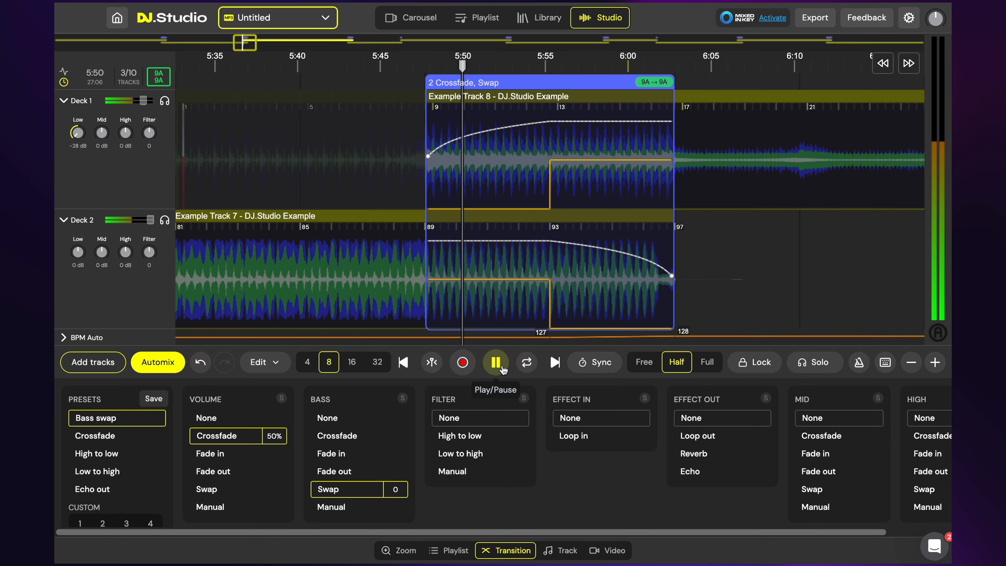
left_click(502, 367)
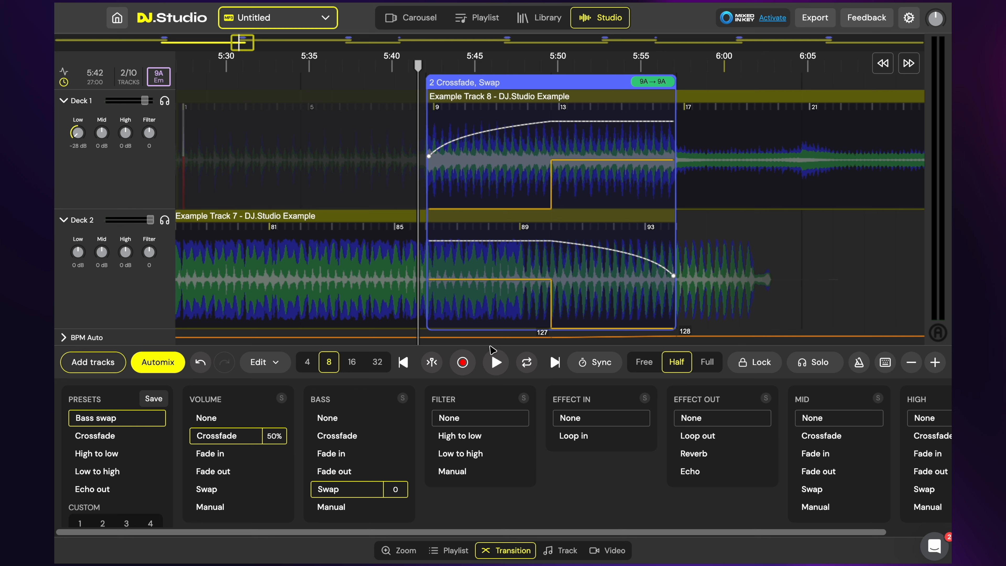
left_click(495, 360)
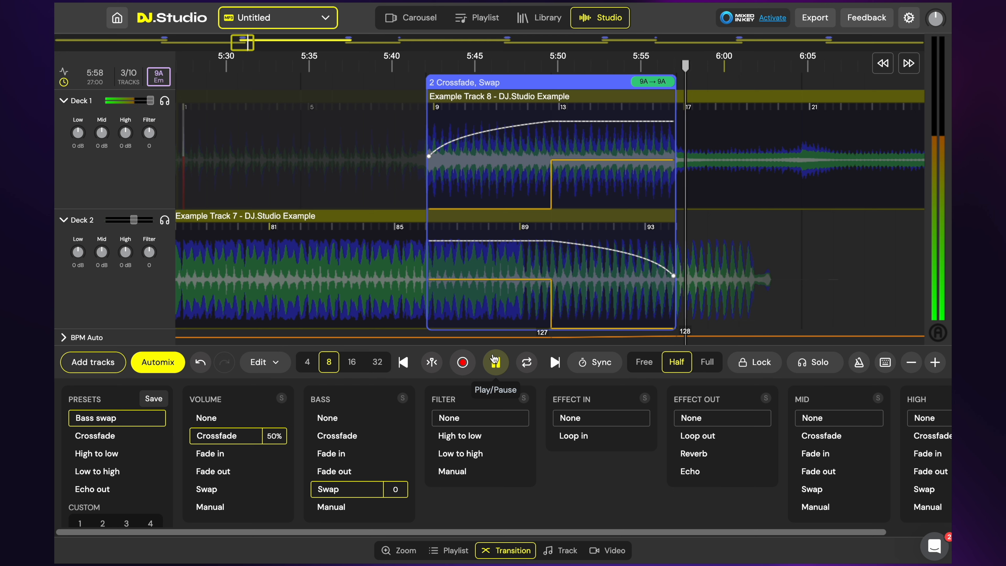
left_click(495, 358)
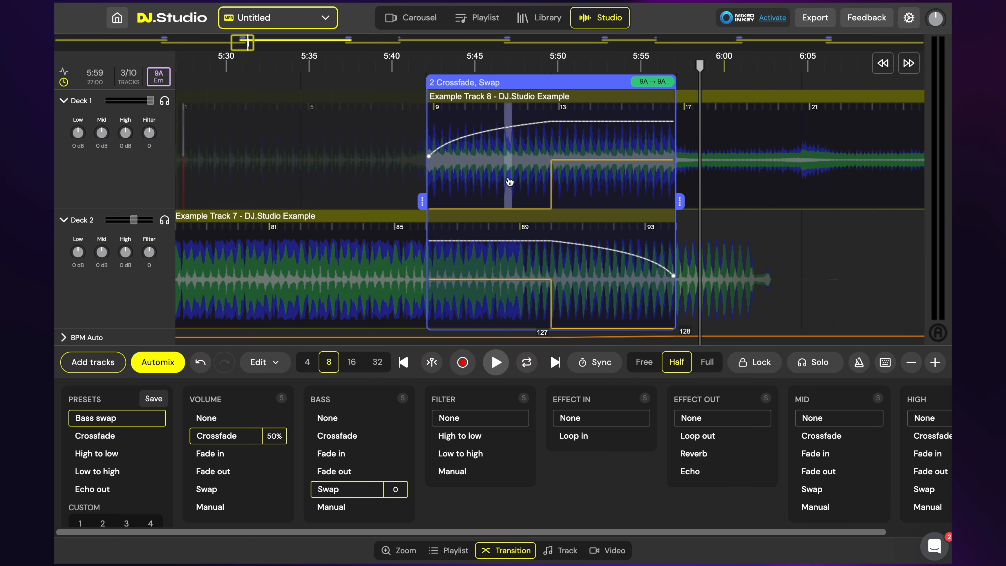
Step: Shift the transition so it starts at bar 89 of Example Track 7, and try adjusting its start and end edges
left_click(531, 80)
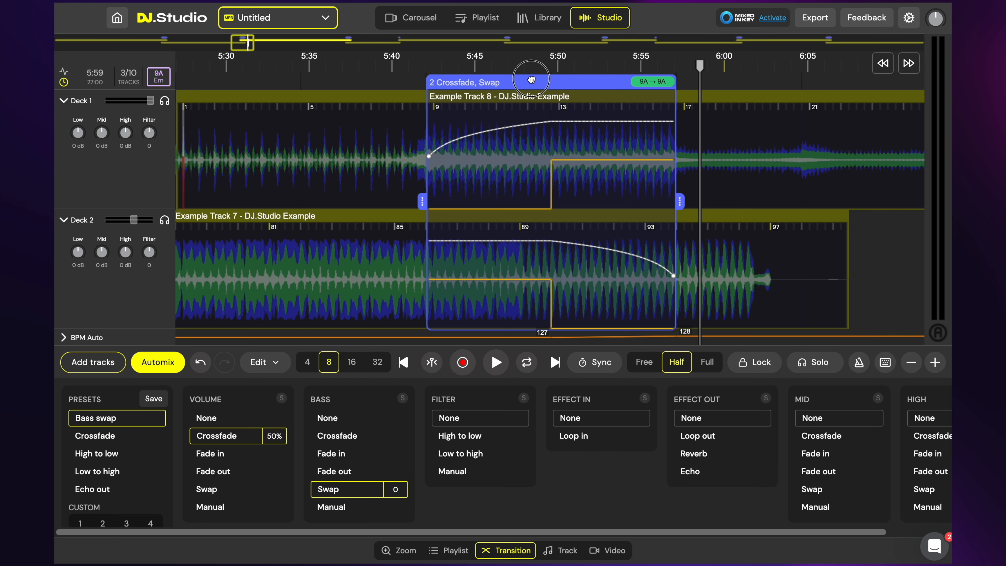
left_click_drag(531, 79, 627, 81)
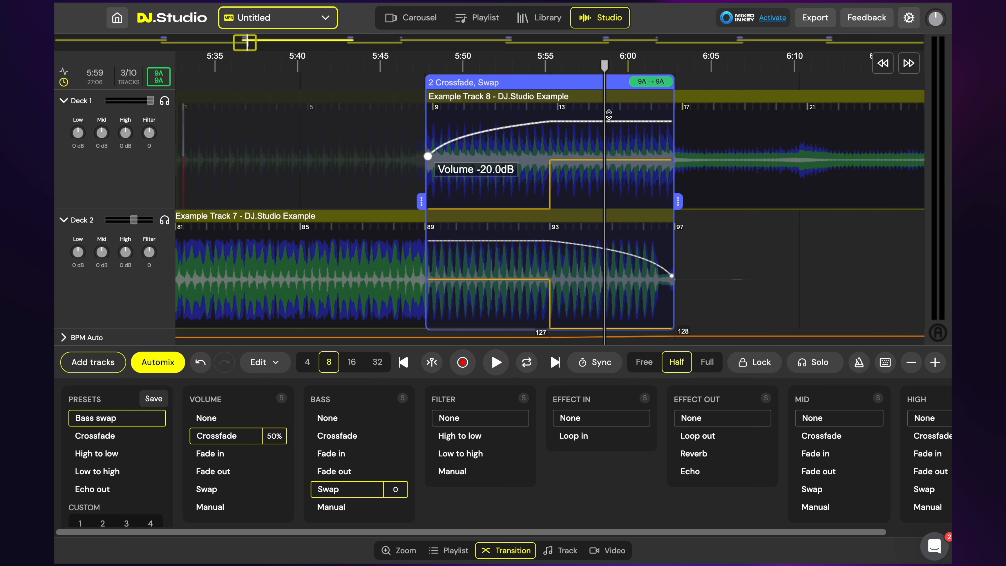
left_click(421, 205)
mouse_move(421, 205)
left_mouse_down()
mouse_move(330, 205)
mouse_move(421, 206)
left_mouse_up()
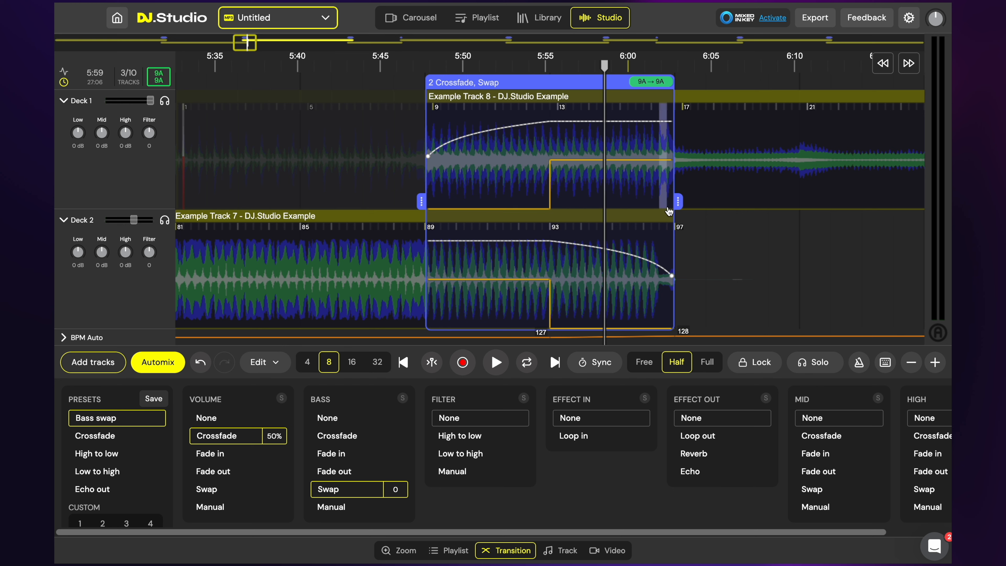
mouse_move(678, 201)
left_mouse_down()
mouse_move(835, 204)
mouse_move(674, 204)
left_mouse_up()
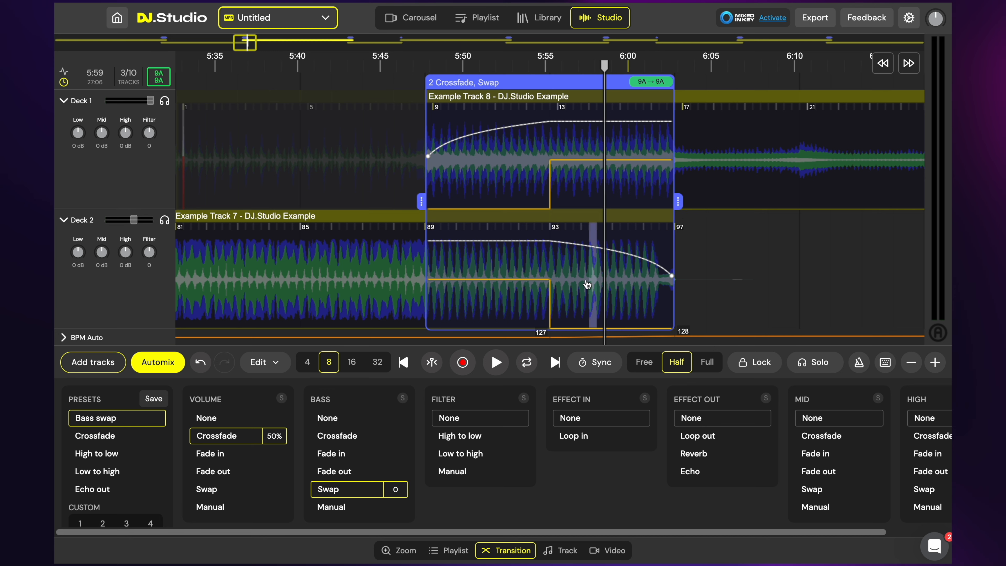
Step: Turn on looping for the Example Track 7 to Example Track 8 transition, play it back and pause
left_click(528, 361)
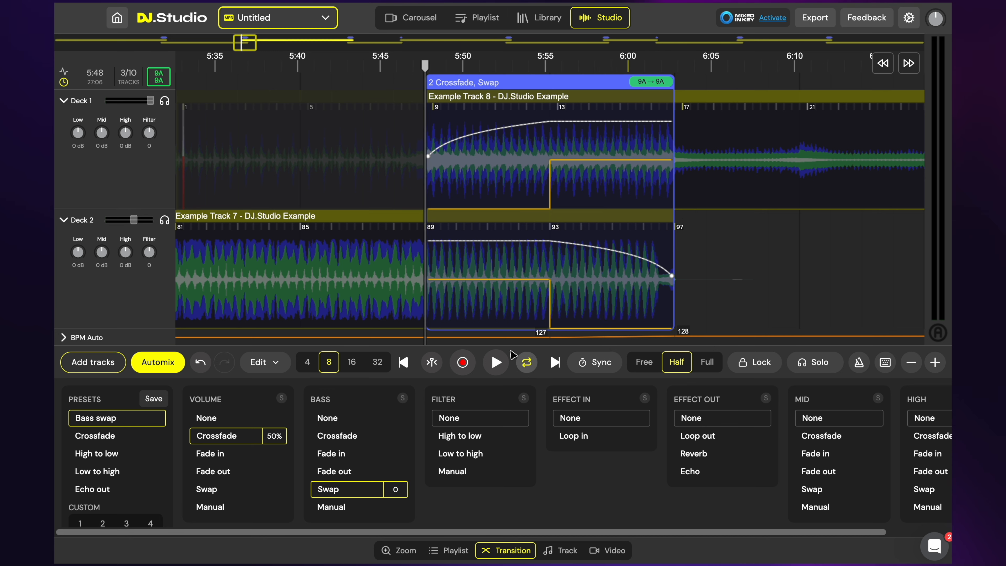
left_click(495, 361)
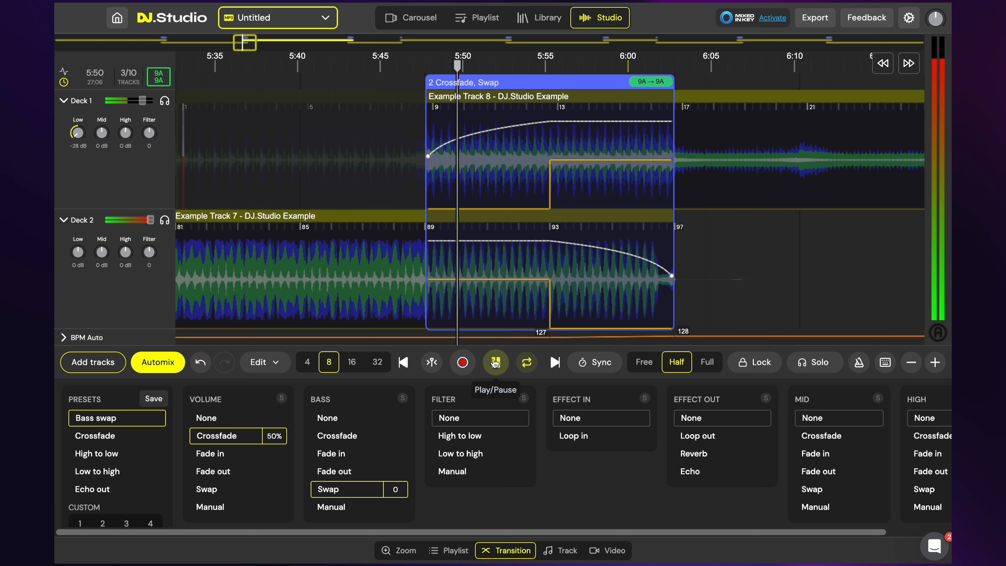
left_click(495, 362)
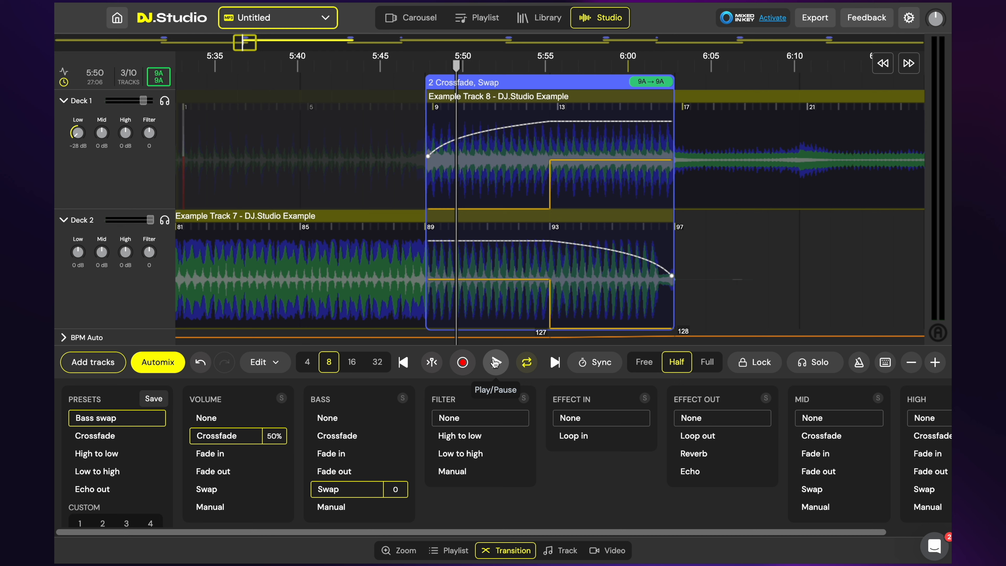